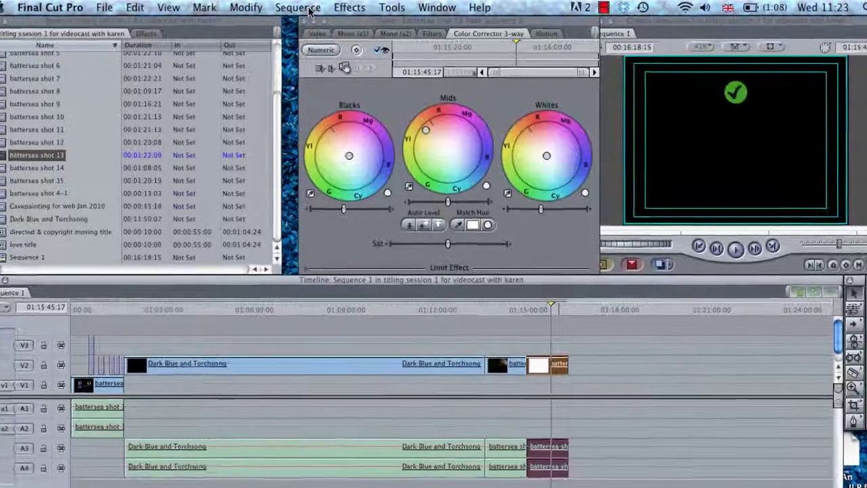
Open the Sequence menu for the titling project's Sequence 1
{"action": "left_click", "coordinate": [308, 10]}
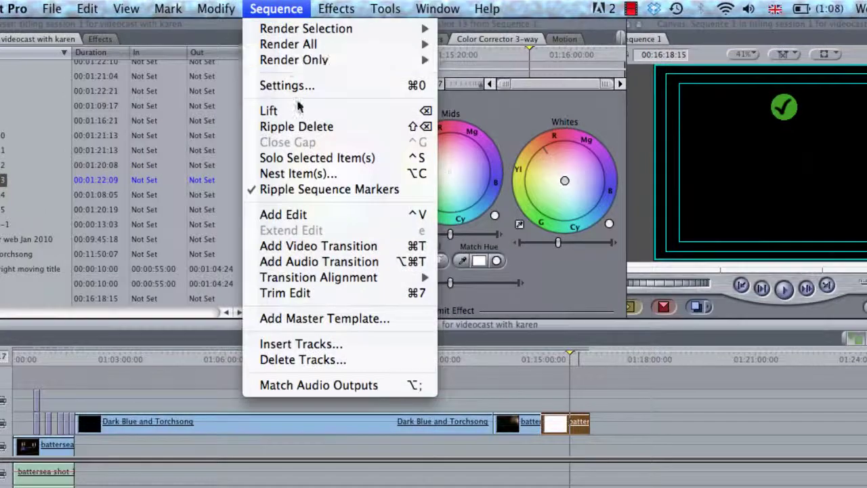
Open Sequence 1's settings and keep the pixel aspect ratio at PAL - CCIR 601 (720x576)
{"action": "left_click", "coordinate": [292, 86]}
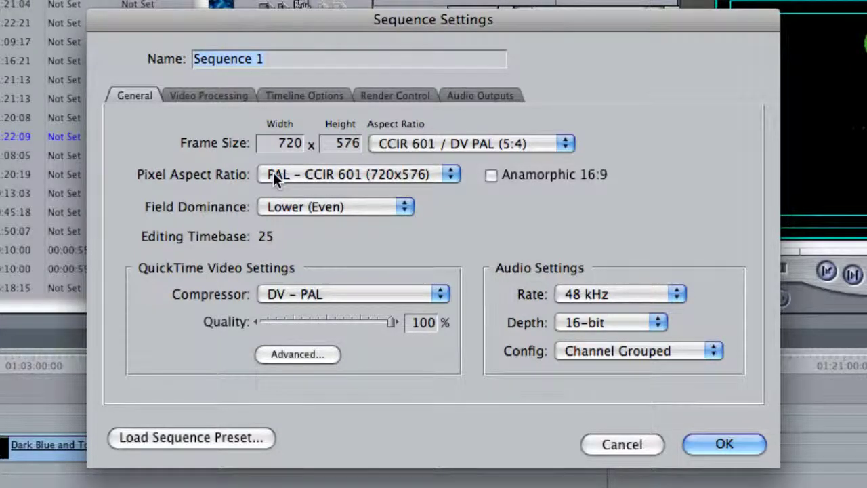
{"action": "left_click", "coordinate": [449, 175]}
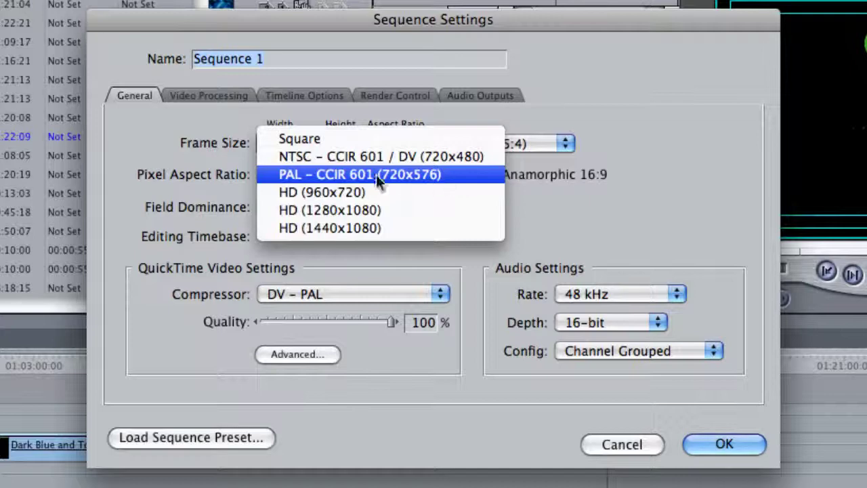
{"action": "left_click", "coordinate": [334, 174]}
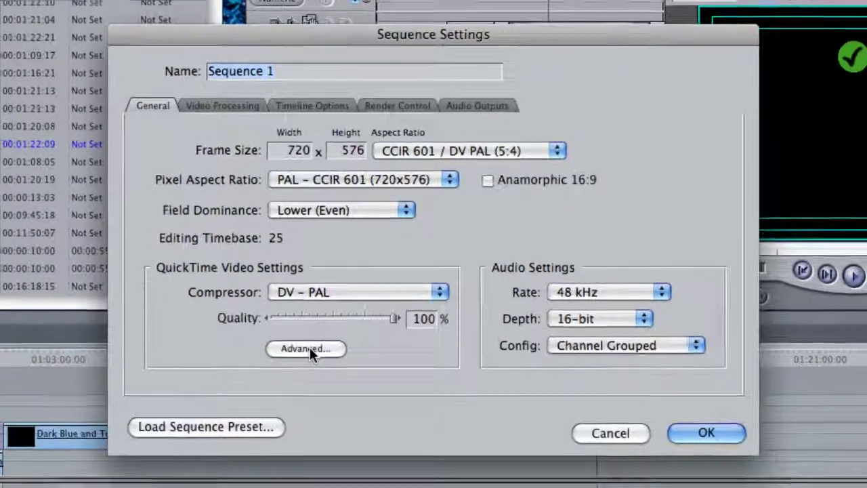
{"action": "left_click", "coordinate": [310, 350]}
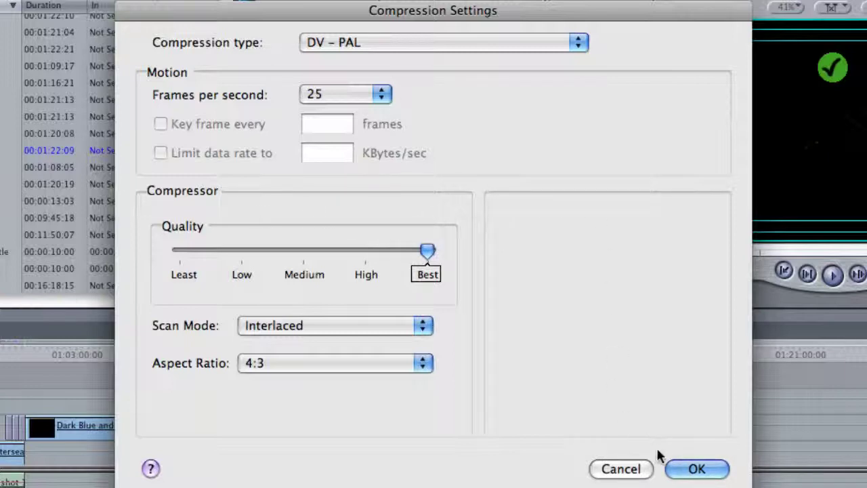
{"action": "left_click", "coordinate": [693, 469]}
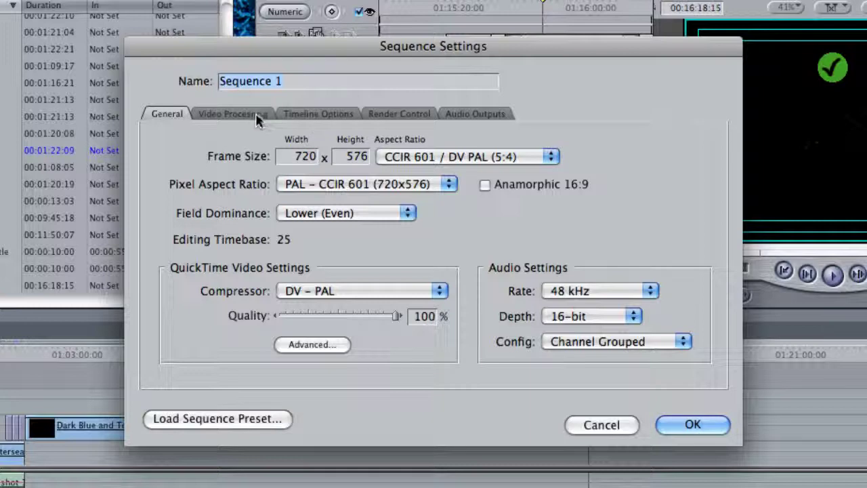
Enable Show Audio Waveforms in Sequence 1's Timeline Options, apply, and reopen the settings with Cmd+0
{"action": "left_click", "coordinate": [307, 119]}
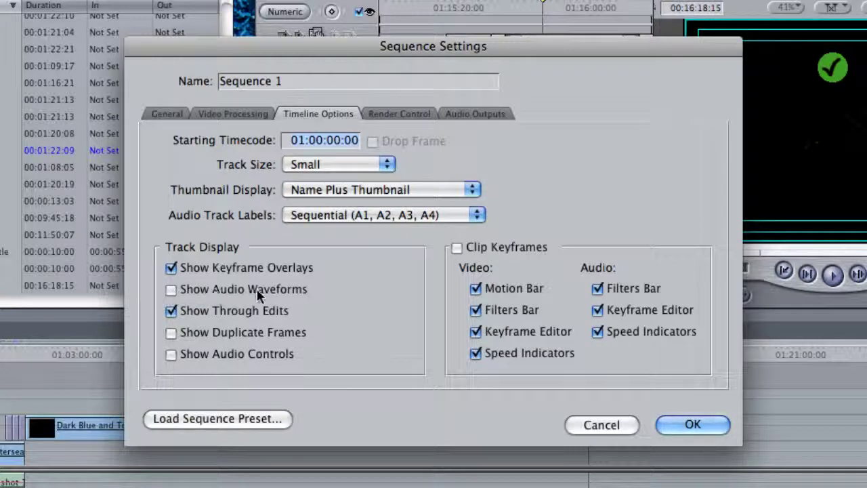
{"action": "left_click", "coordinate": [172, 291]}
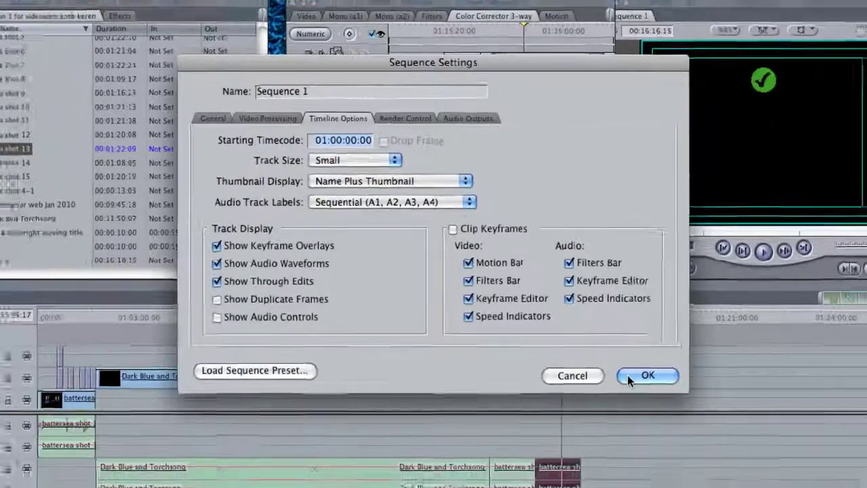
{"action": "left_click", "coordinate": [647, 376]}
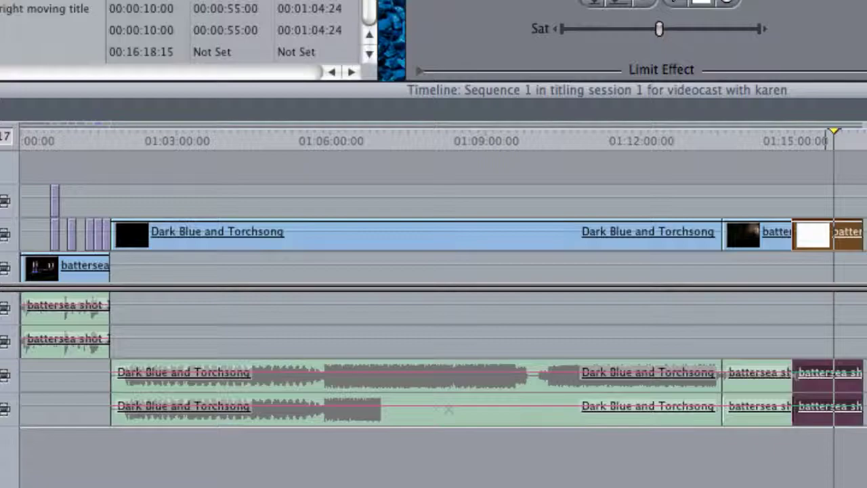
{"action": "key", "text": "super+0"}
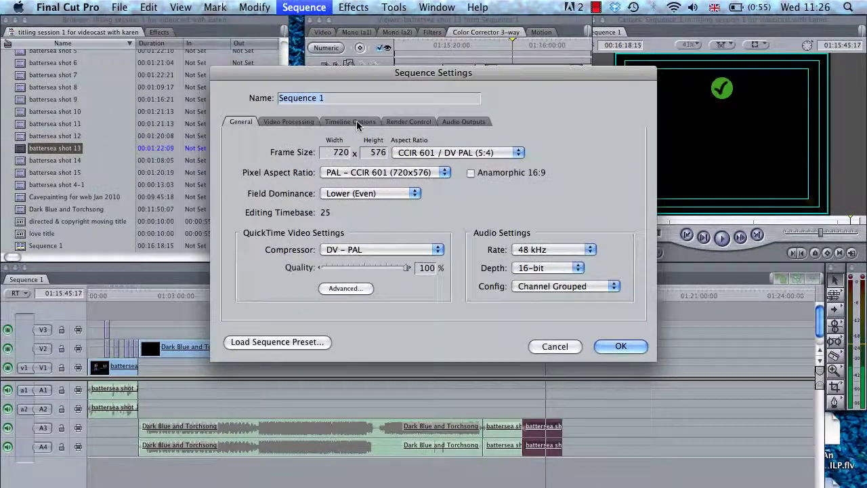
Turn off Show Audio Waveforms in Timeline Options and apply the sequence settings
{"action": "left_click", "coordinate": [357, 121]}
{"action": "left_click", "coordinate": [244, 248]}
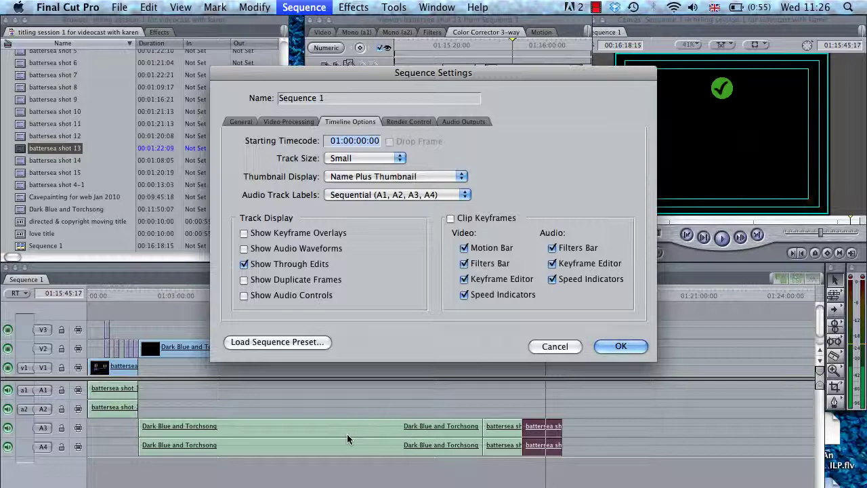
{"action": "left_click", "coordinate": [618, 346]}
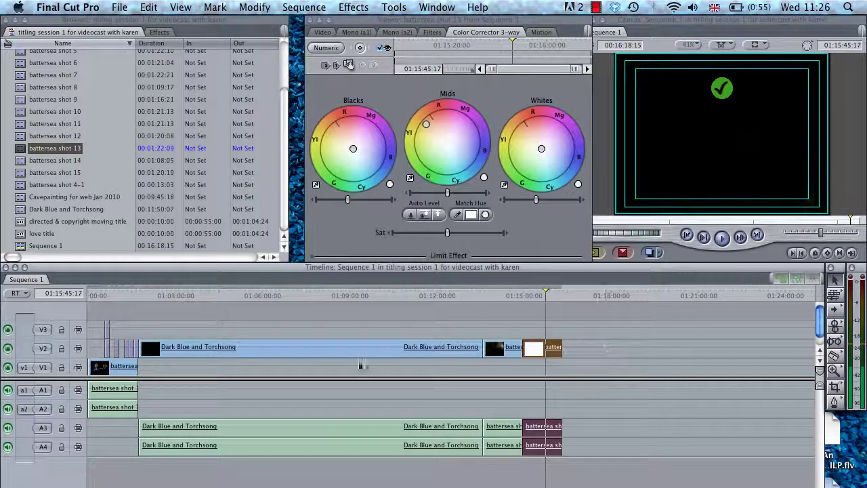
Scrub the playhead through the timeline and park it at 01:11:36:17
{"action": "left_click", "coordinate": [495, 296]}
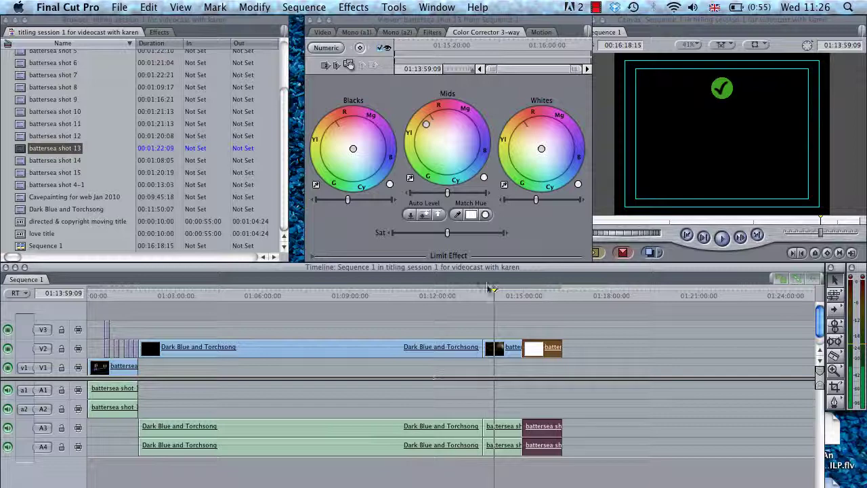
{"action": "left_click", "coordinate": [434, 293]}
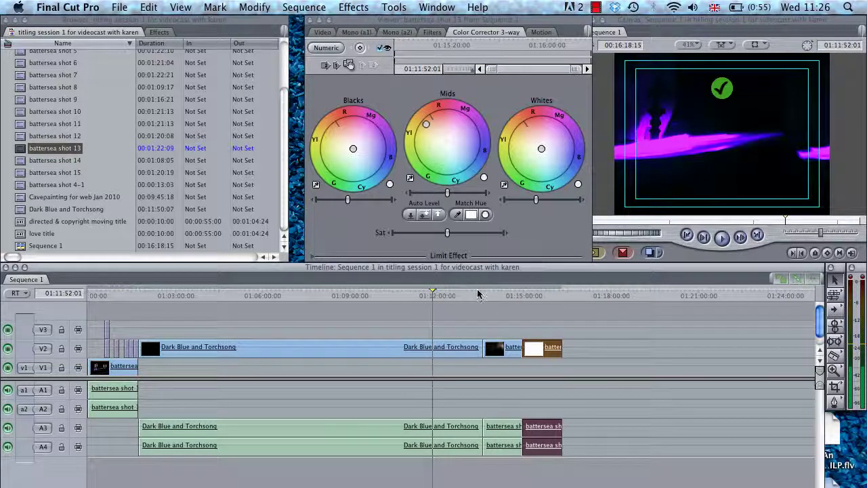
{"action": "left_click", "coordinate": [505, 293]}
{"action": "left_click", "coordinate": [425, 296]}
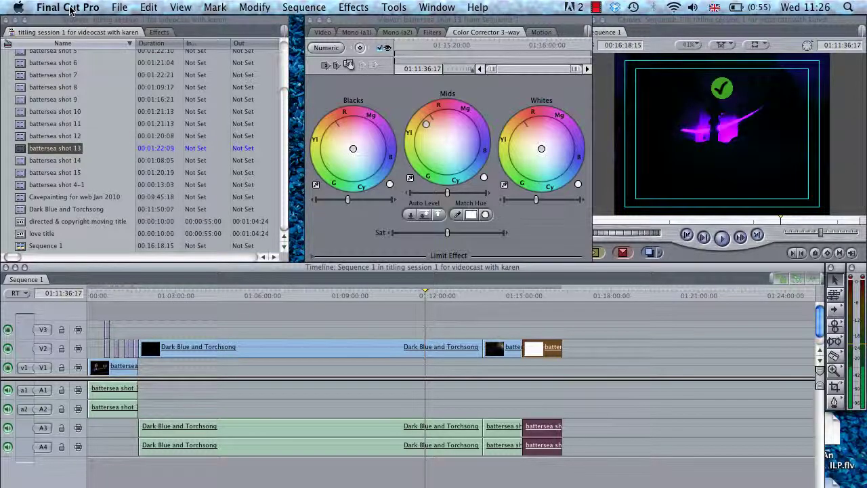
{"action": "left_click", "coordinate": [70, 7]}
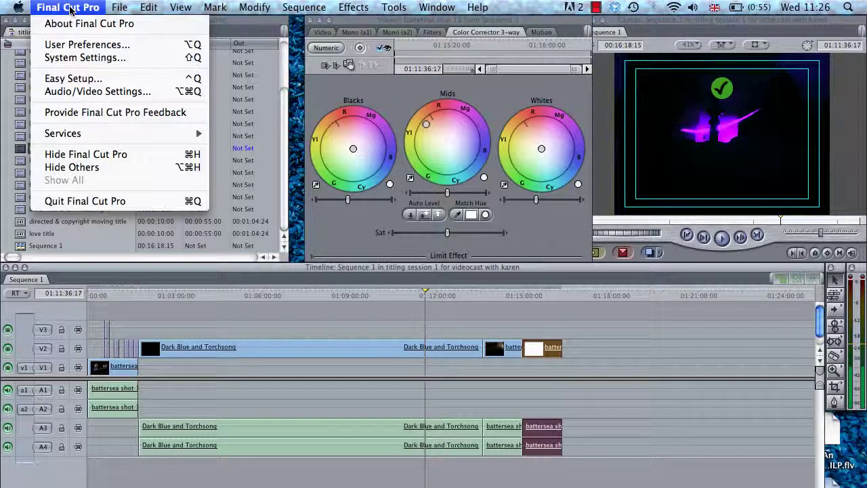
Set the sequence preset to DV PAL 48 kHz in the Audio/Video Settings Summary
{"action": "left_click", "coordinate": [103, 92]}
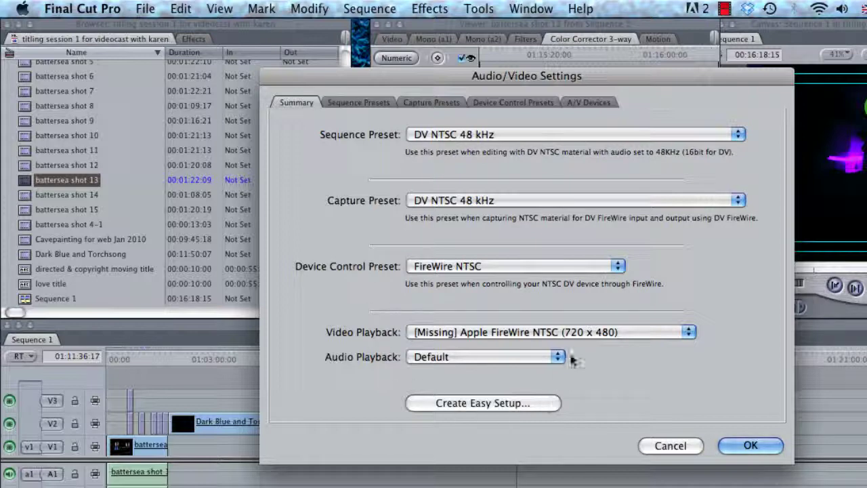
{"action": "left_click", "coordinate": [532, 136]}
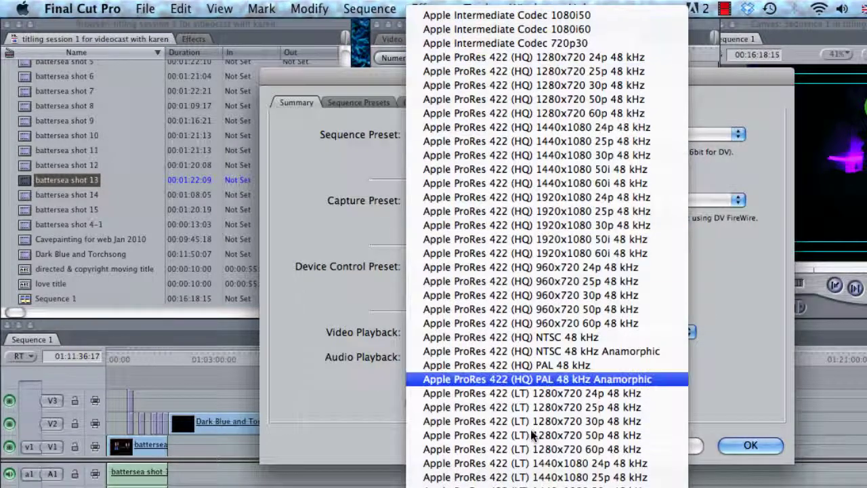
{"action": "scroll", "coordinate": [534, 384], "scroll_direction": "down", "scroll_amount": 10}
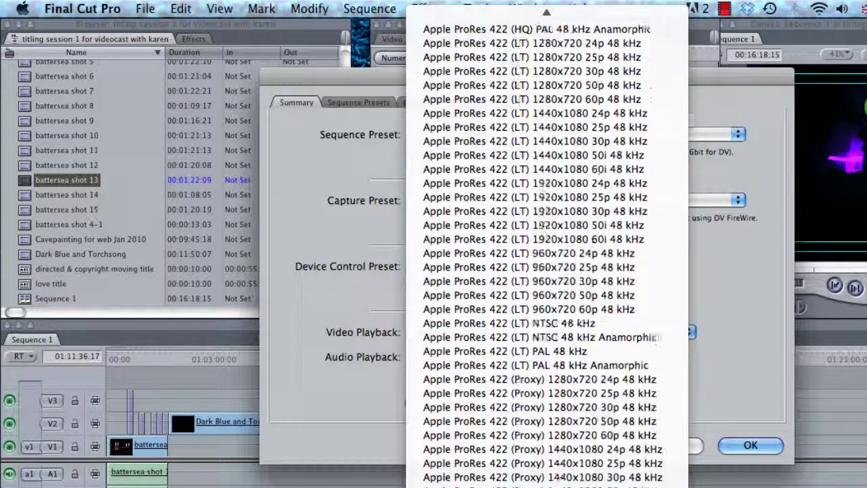
{"action": "scroll", "coordinate": [542, 271], "scroll_direction": "down", "scroll_amount": 15}
{"action": "scroll", "coordinate": [542, 339], "scroll_direction": "down", "scroll_amount": 3}
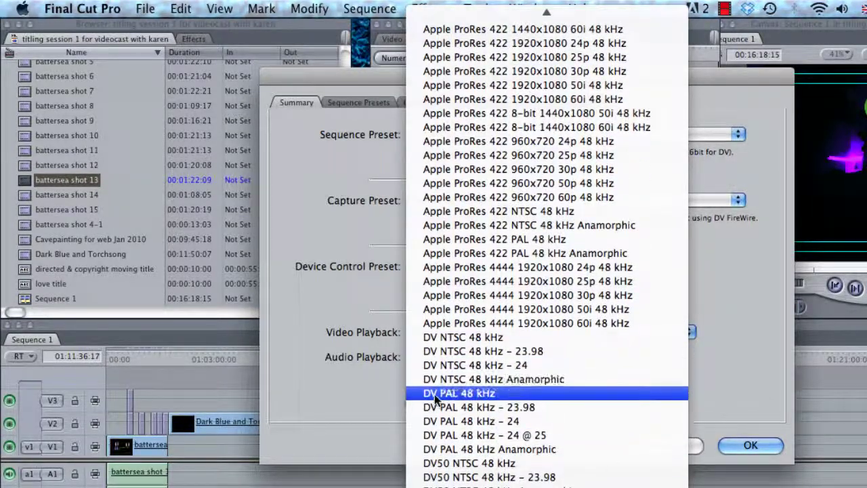
{"action": "left_click", "coordinate": [481, 392]}
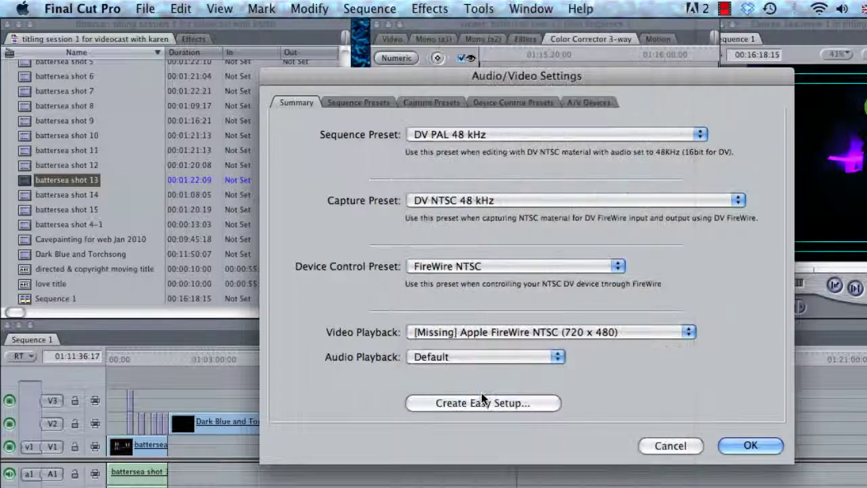
Set capture to DV PAL 48 kHz and device control to FireWire PAL, keeping the video playback output
{"action": "left_click", "coordinate": [511, 200]}
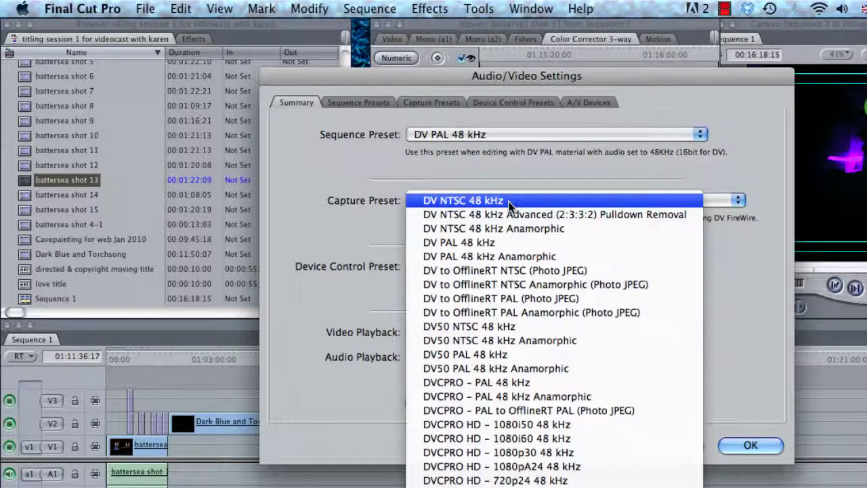
{"action": "left_click", "coordinate": [473, 243]}
{"action": "left_click", "coordinate": [542, 273]}
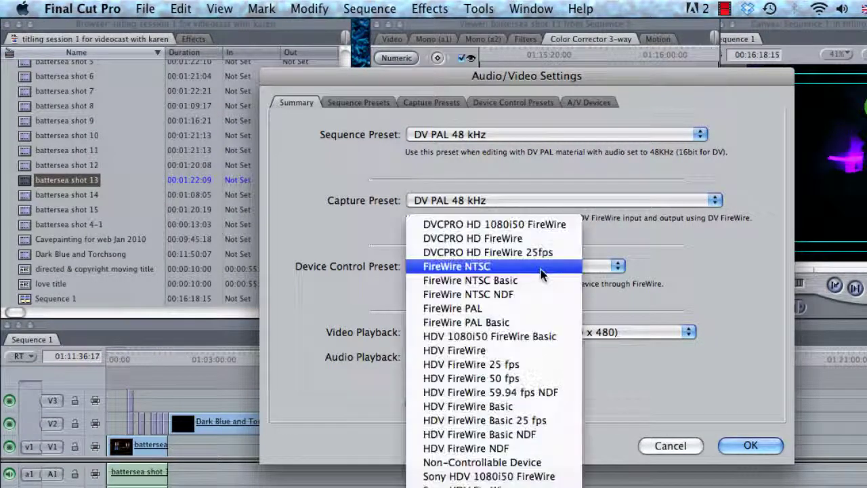
{"action": "left_click", "coordinate": [454, 309]}
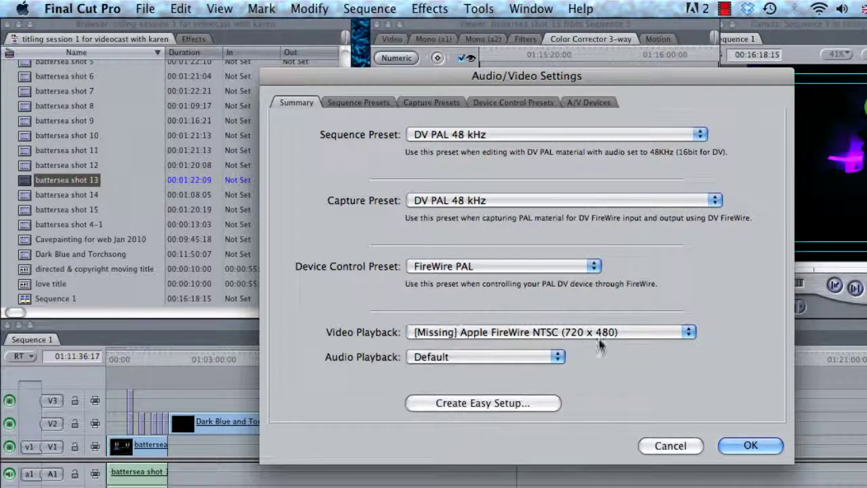
{"action": "left_click", "coordinate": [656, 334]}
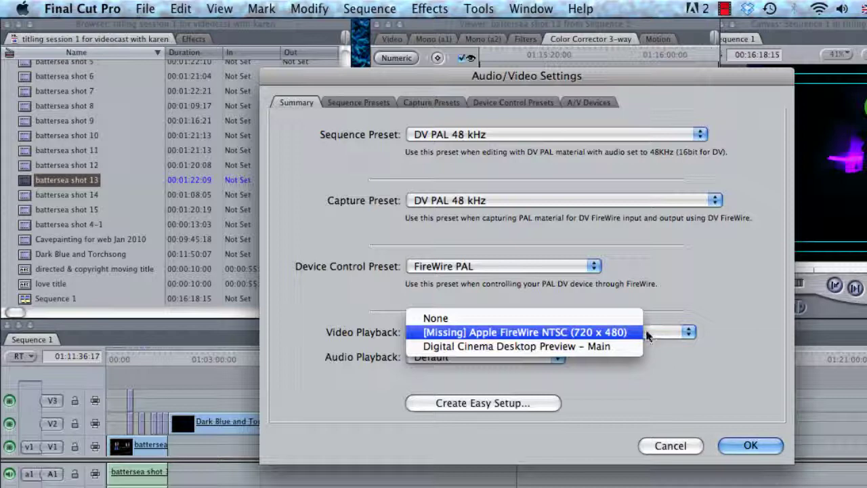
{"action": "left_click", "coordinate": [606, 333]}
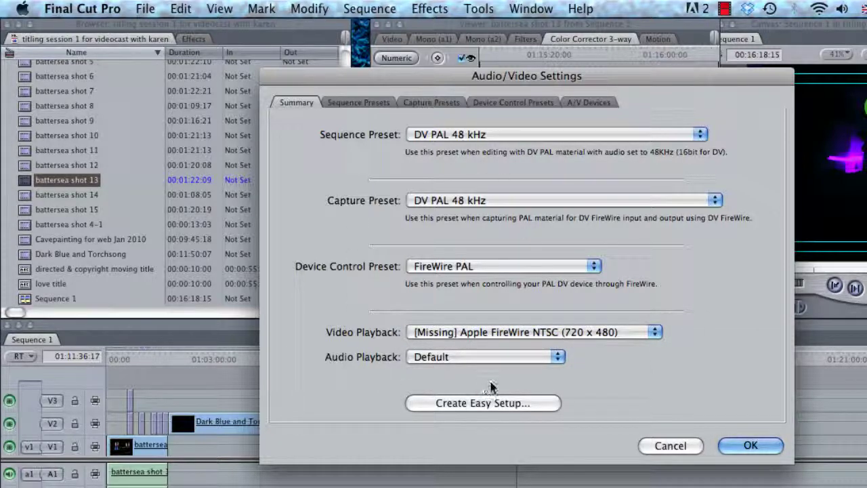
{"action": "left_click", "coordinate": [364, 105]}
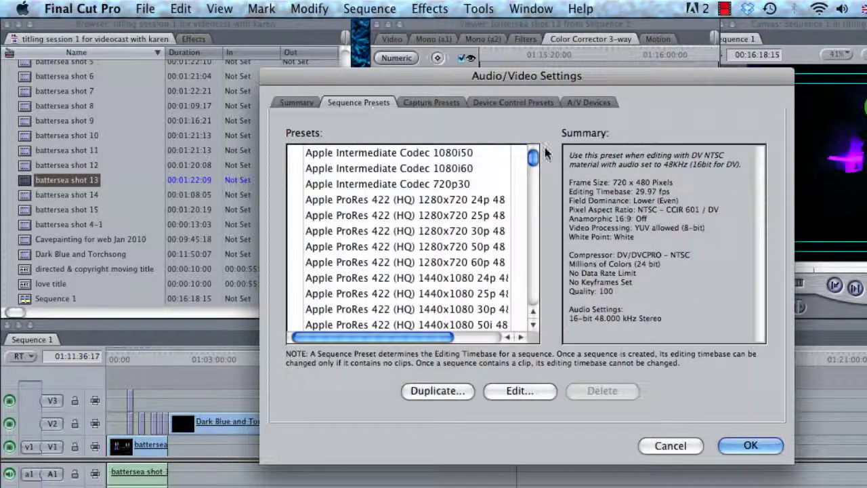
Check DV PAL 48 kHz in Sequence and Capture Presets and FireWire PAL in Device Control Presets
{"action": "left_click_drag", "start_coordinate": [533, 160], "coordinate": [522, 242]}
{"action": "left_click", "coordinate": [362, 245]}
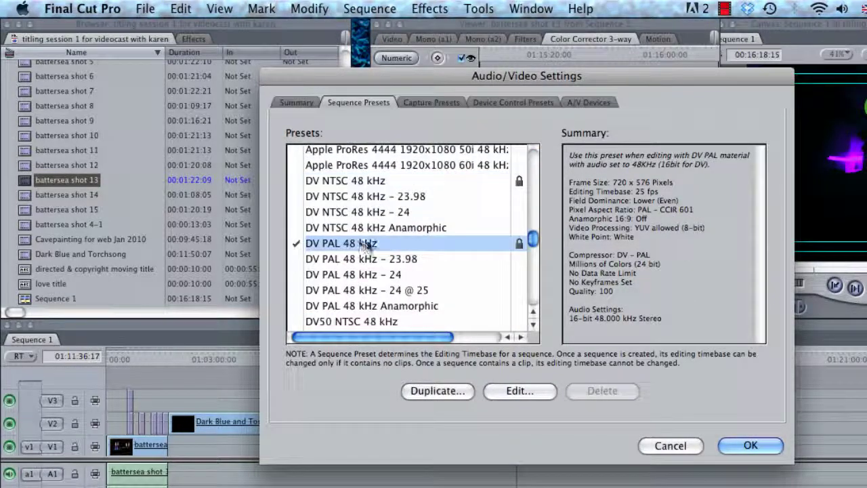
{"action": "left_click", "coordinate": [418, 103]}
{"action": "left_click", "coordinate": [346, 200]}
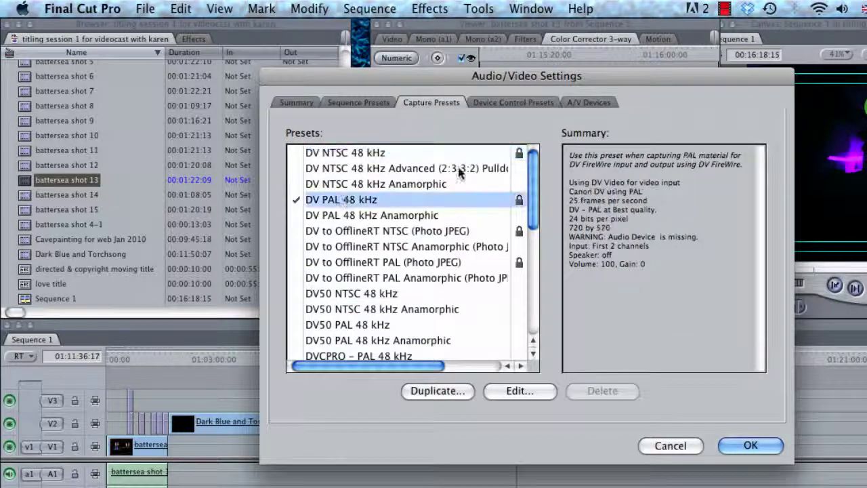
{"action": "left_click", "coordinate": [515, 103]}
{"action": "left_click", "coordinate": [354, 249]}
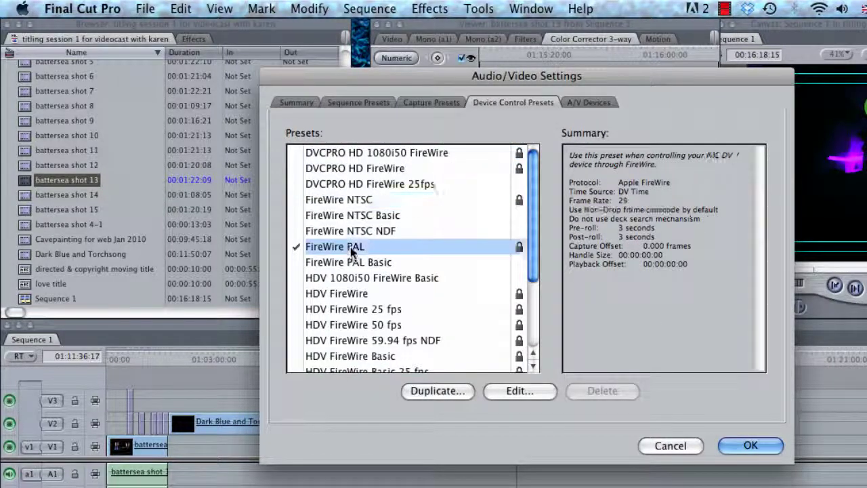
Leave the A/V Devices video output unchanged and accept the Audio/Video Settings
{"action": "left_click", "coordinate": [594, 105]}
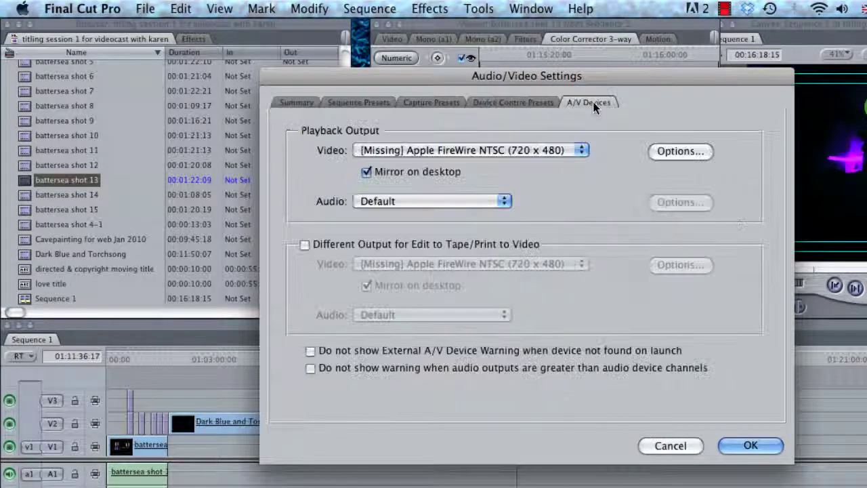
{"action": "left_click", "coordinate": [581, 155]}
{"action": "left_click", "coordinate": [579, 150]}
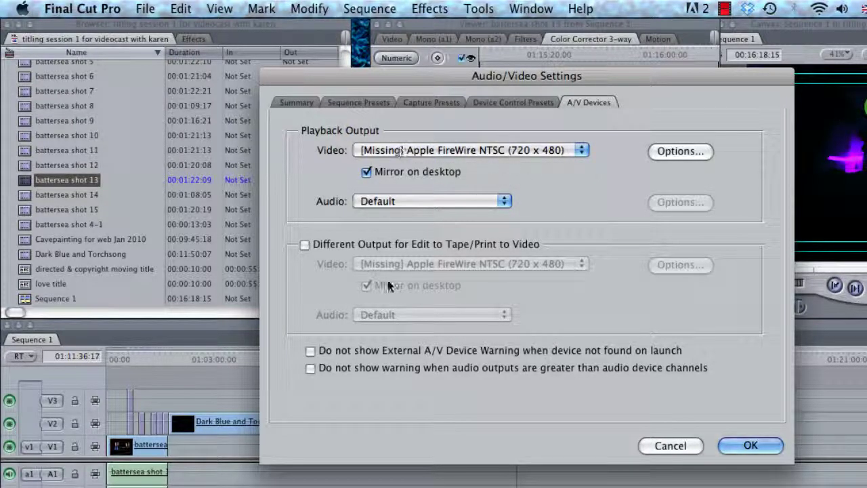
{"action": "left_click", "coordinate": [738, 442]}
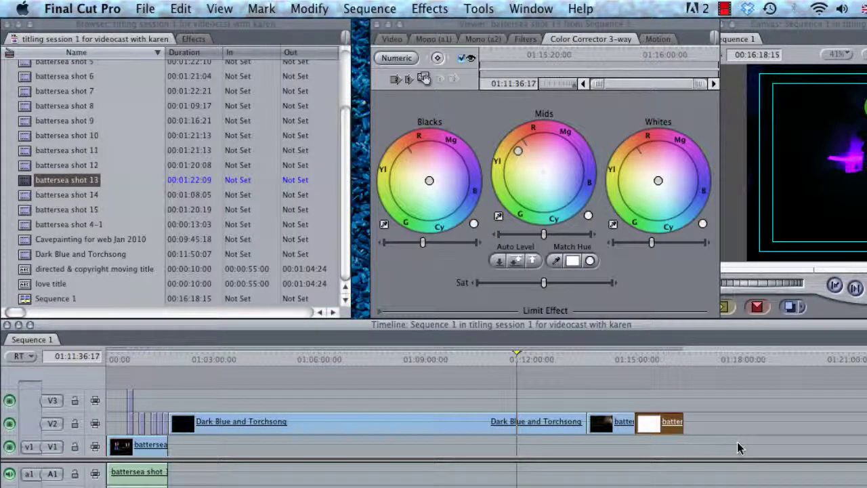
Move the playhead to 01:10:12:18 and review the Audio/Video Settings without changes
{"action": "left_click_drag", "start_coordinate": [505, 359], "coordinate": [546, 359]}
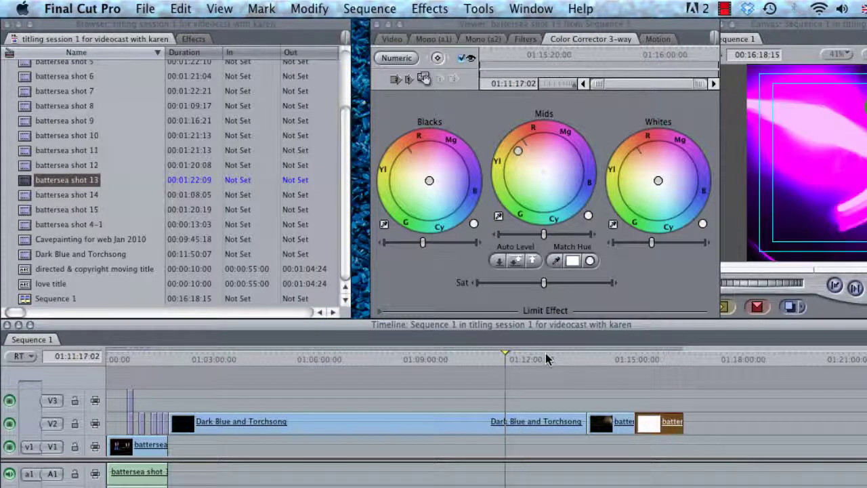
{"action": "left_click", "coordinate": [468, 359]}
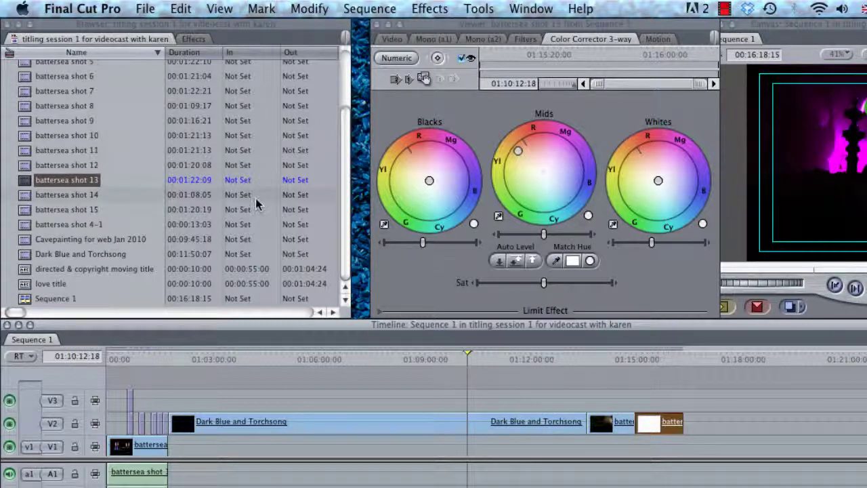
{"action": "left_click", "coordinate": [85, 9]}
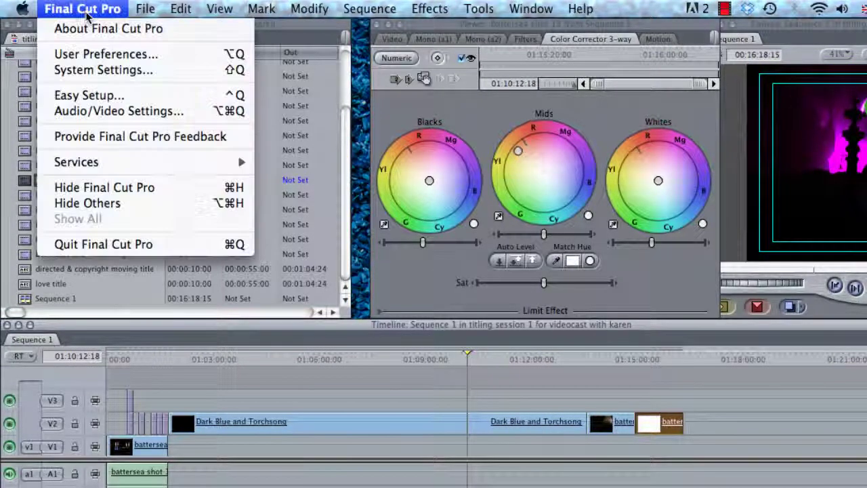
{"action": "left_click", "coordinate": [98, 112]}
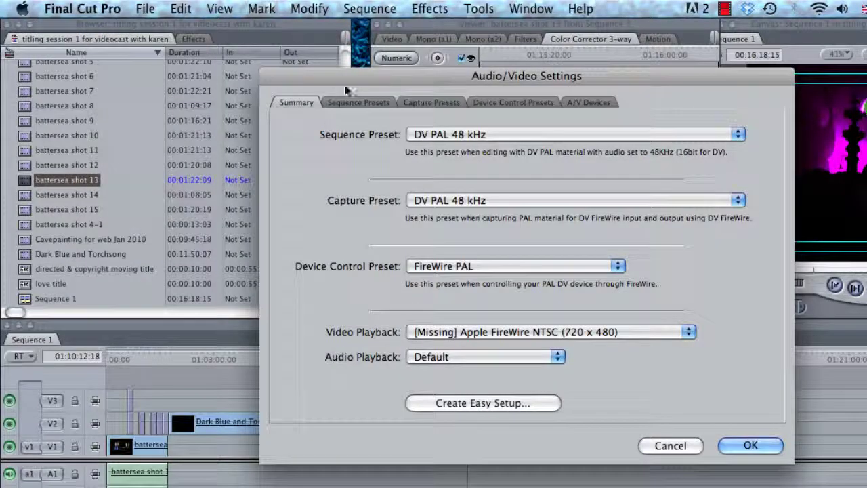
{"action": "left_click", "coordinate": [744, 444]}
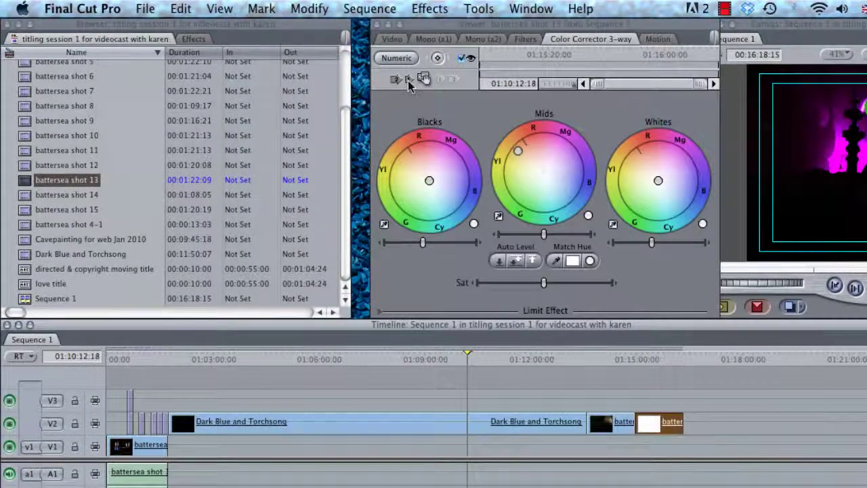
Confirm Sequence 1's PAL 720x576, 25 fps, 48 kHz settings, then play the sequence briefly
{"action": "left_click", "coordinate": [376, 9]}
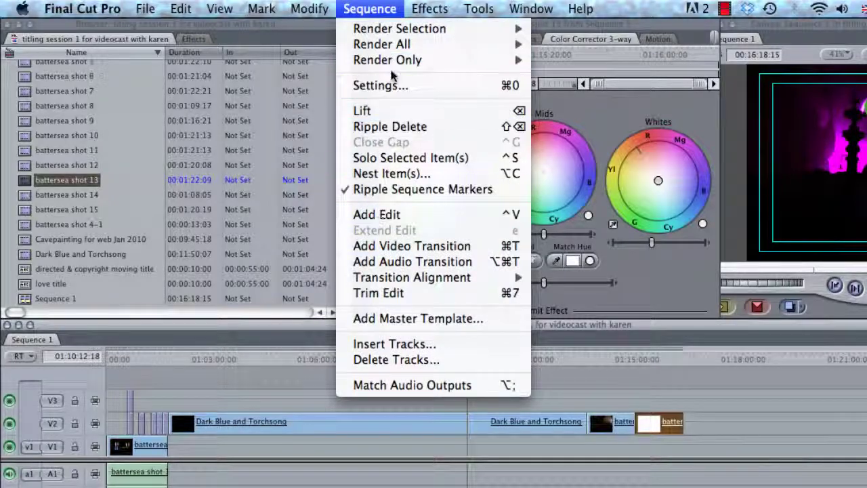
{"action": "left_click", "coordinate": [381, 86]}
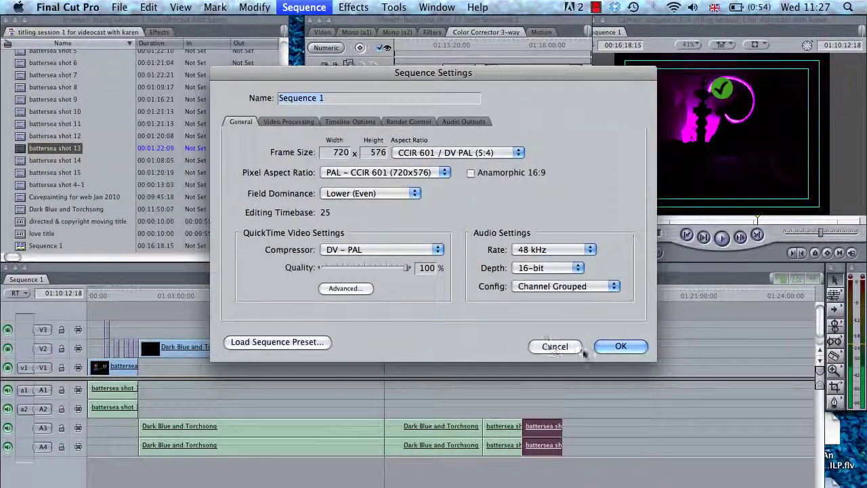
{"action": "left_click", "coordinate": [608, 348]}
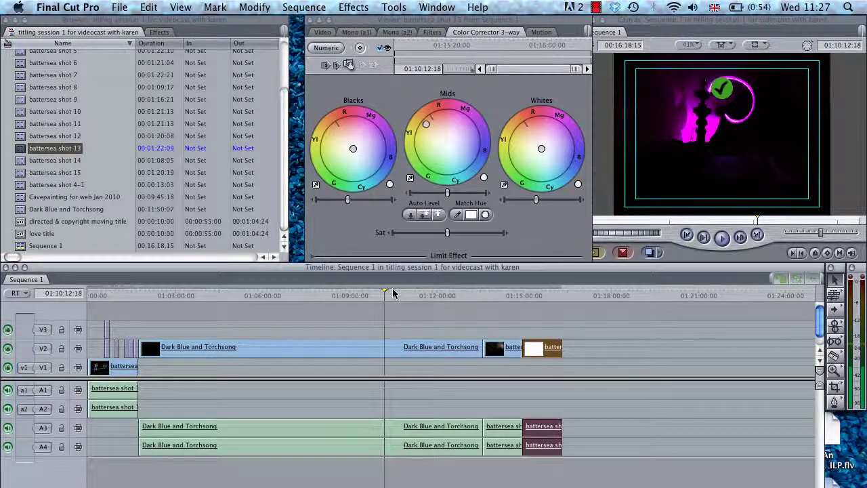
{"action": "key", "text": "space"}
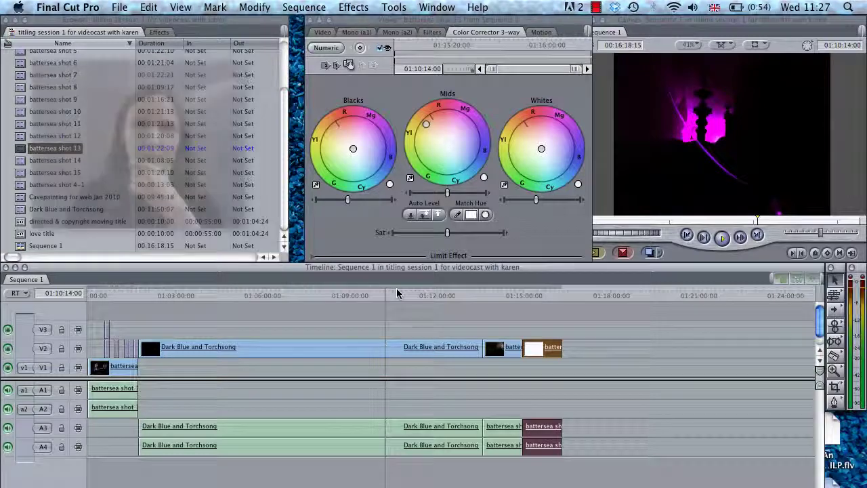
{"action": "key", "text": "space"}
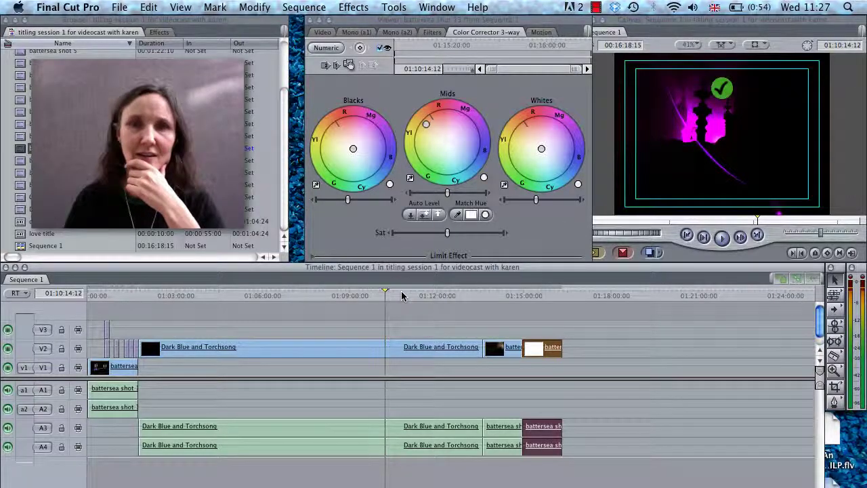